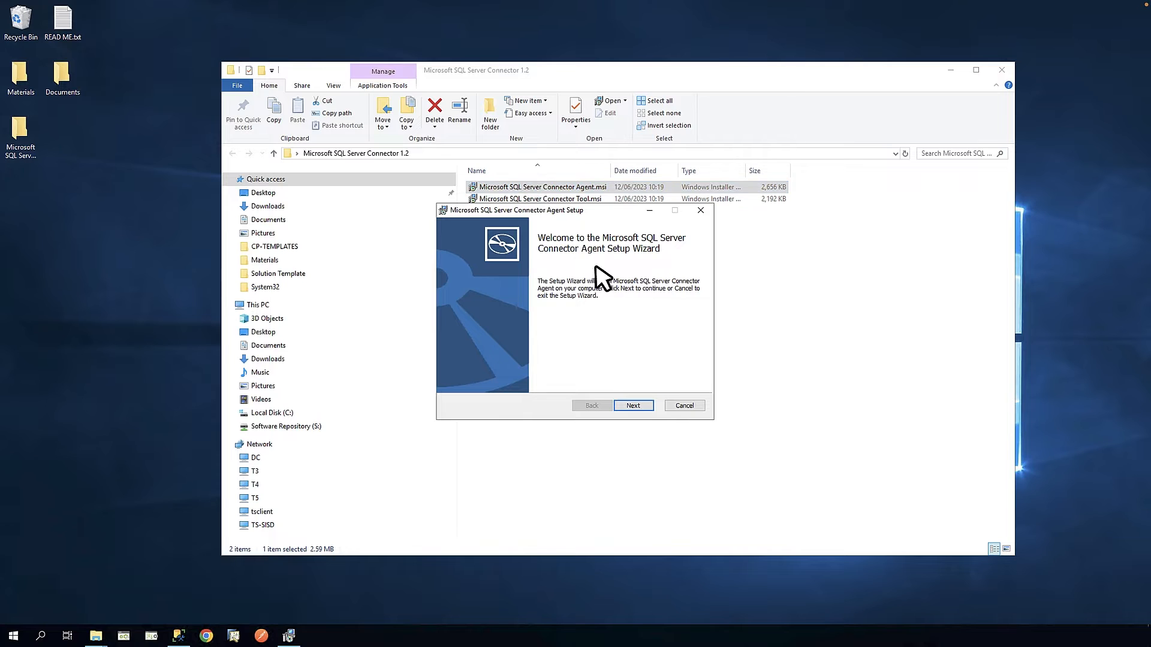
# Install the Microsoft SQL Server Connector Agent and complete its setup wizard
pyautogui.click(633, 405)
pyautogui.click(632, 406)
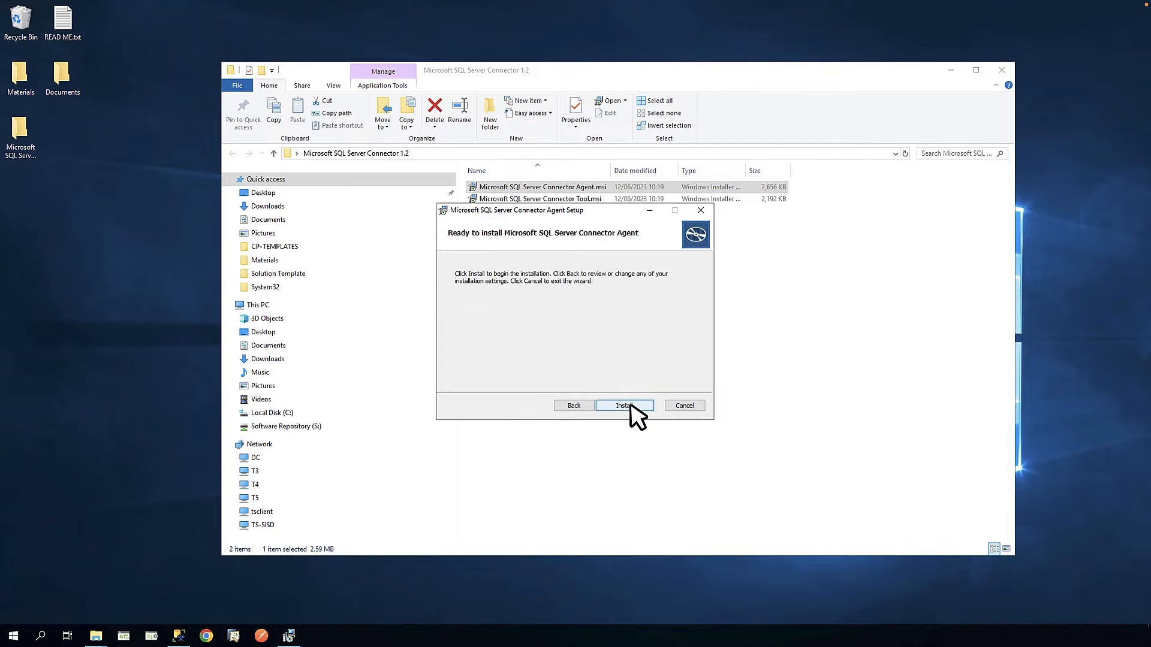
pyautogui.click(631, 406)
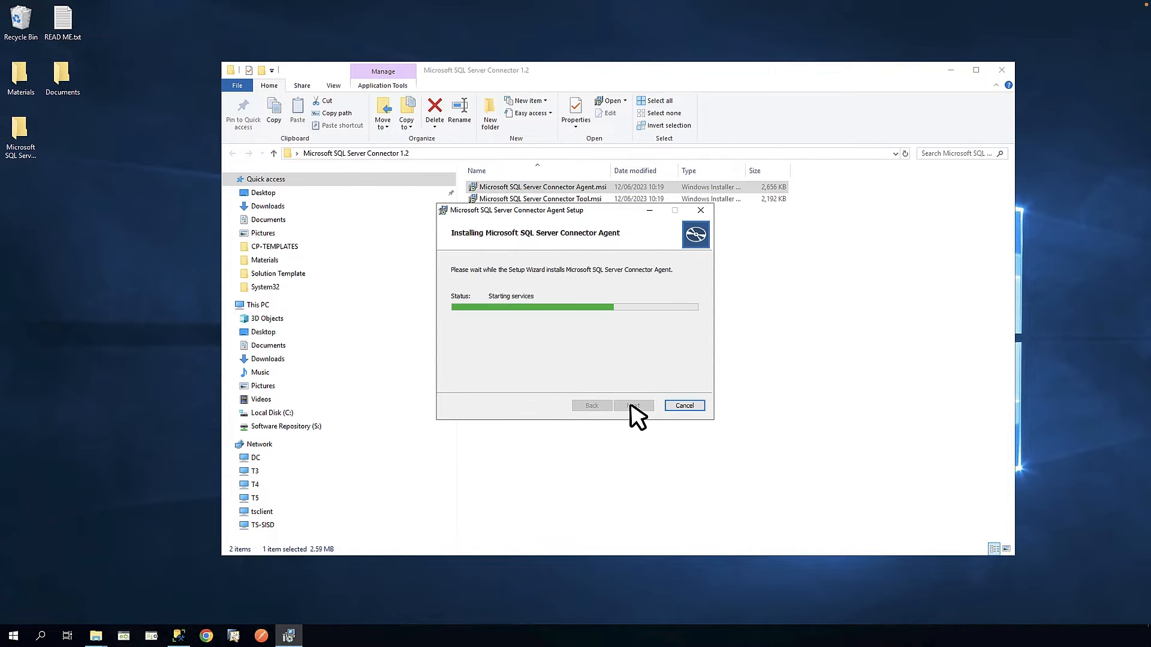
pyautogui.click(632, 406)
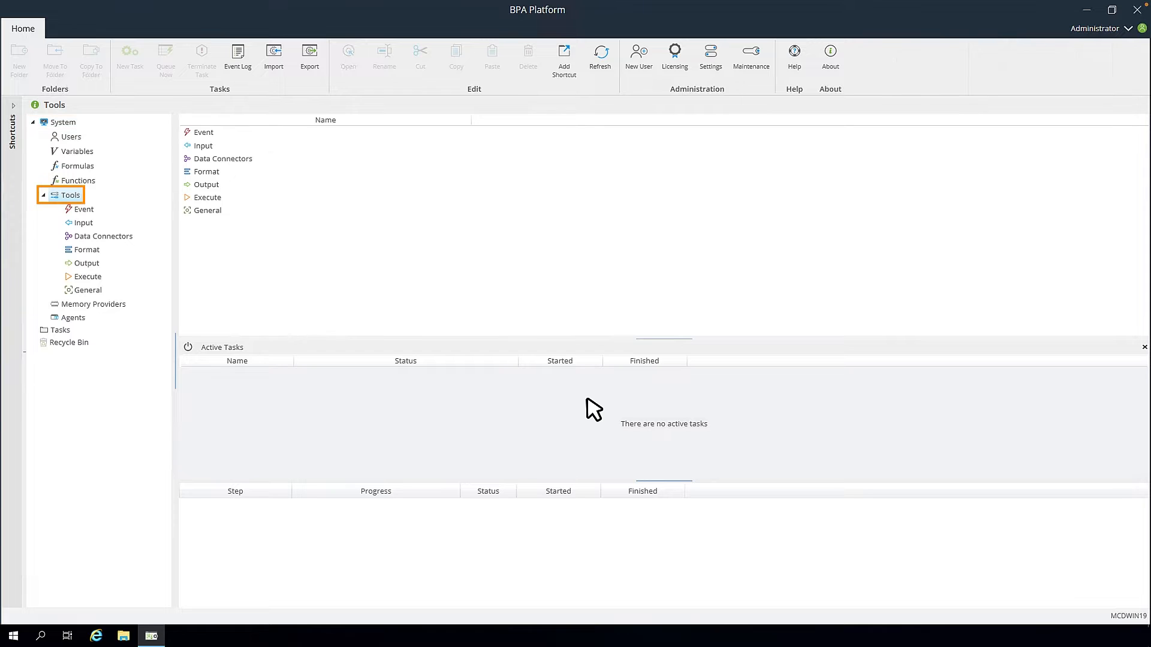
# In BPA Platform, open the Microsoft SQL Server Connector's global configuration and add a connection named Northwind
pyautogui.doubleClick(237, 159)
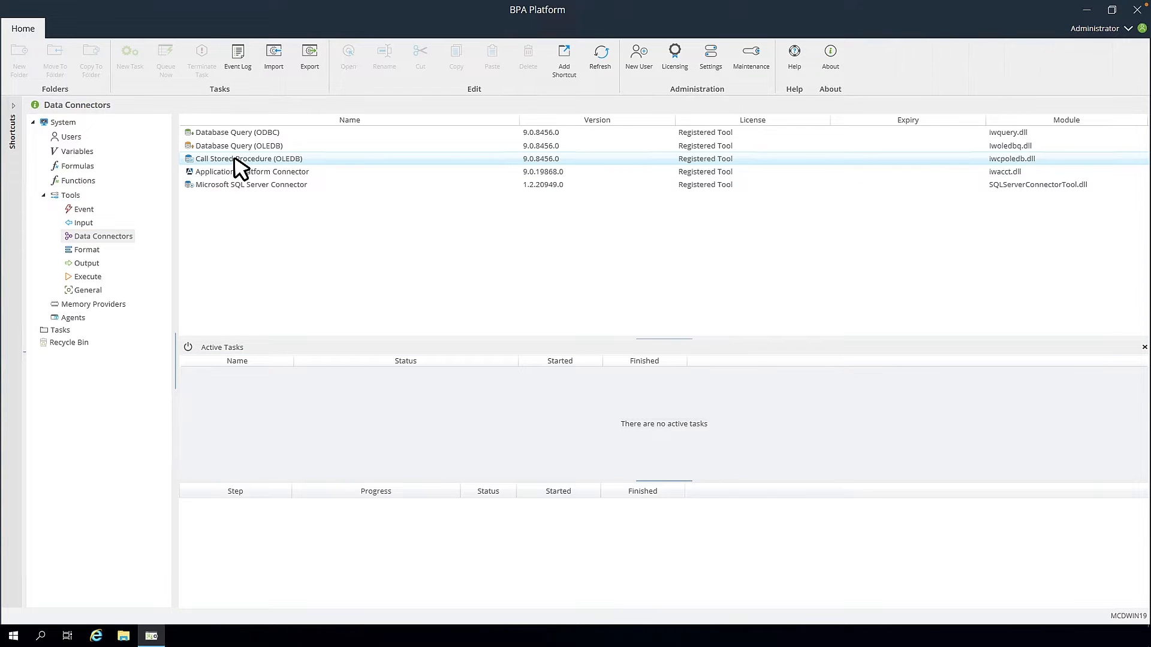
pyautogui.doubleClick(315, 184)
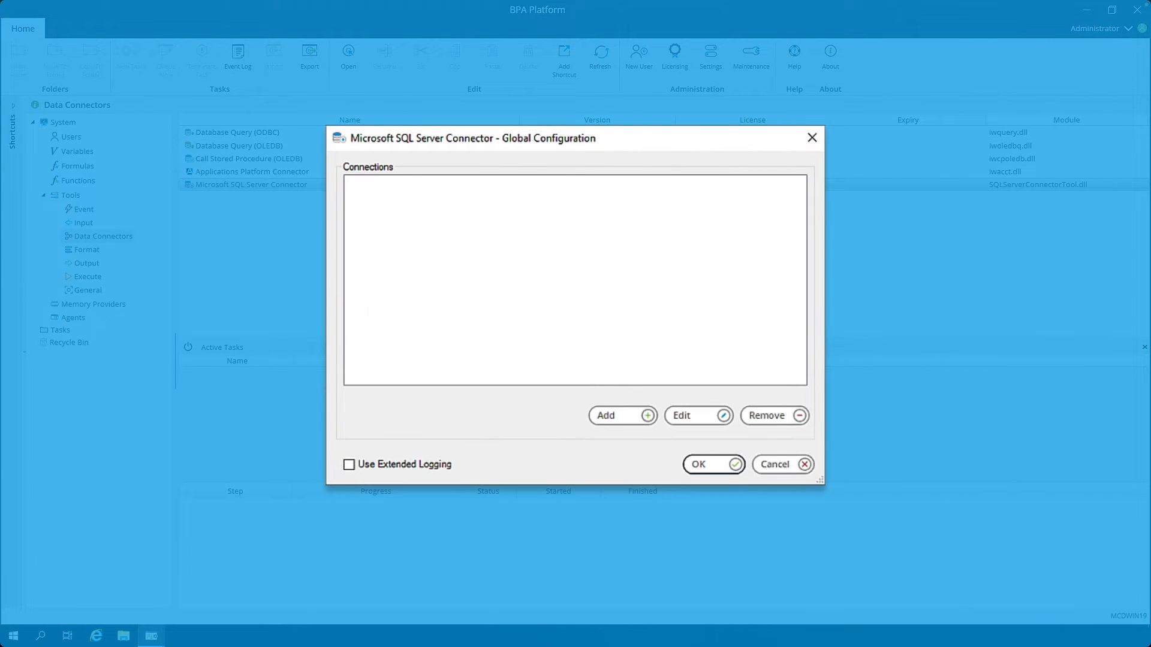
pyautogui.click(618, 416)
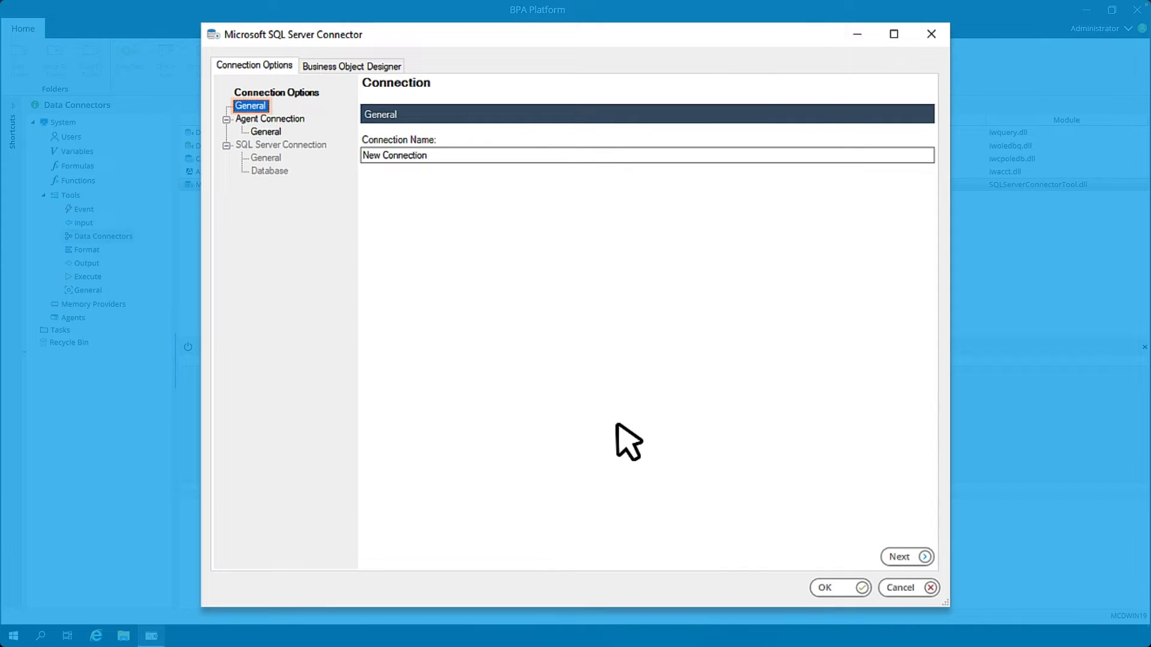
pyautogui.click(520, 154)
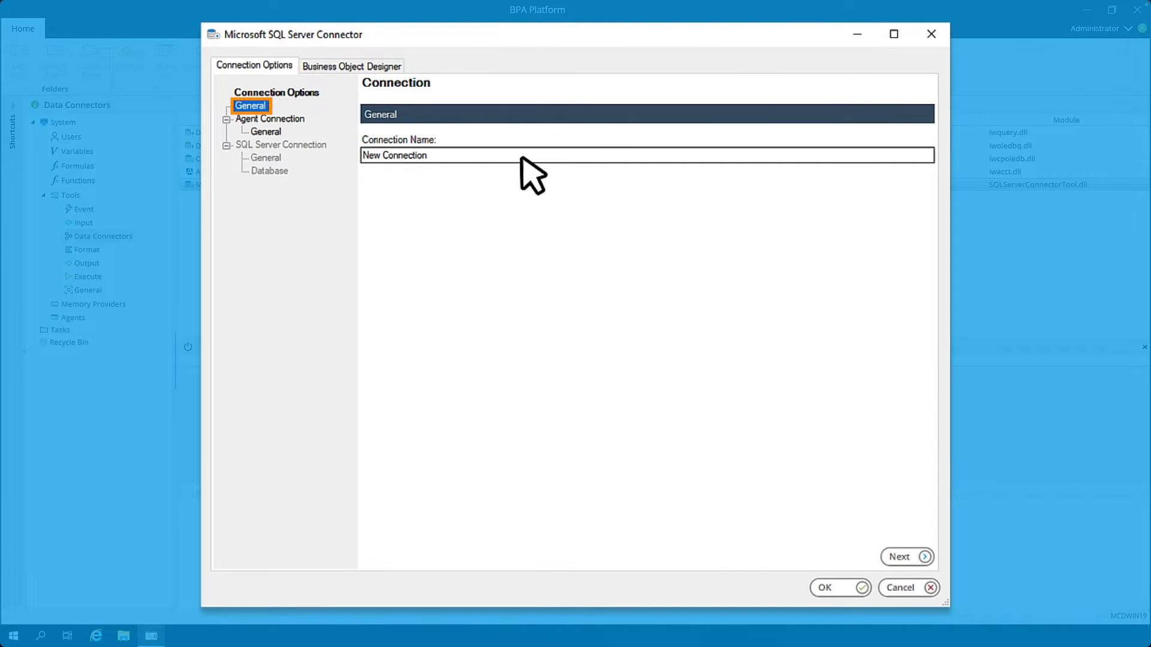
pyautogui.moveTo(519, 154); pyautogui.dragTo(361, 155)
pyautogui.write('Northwind')
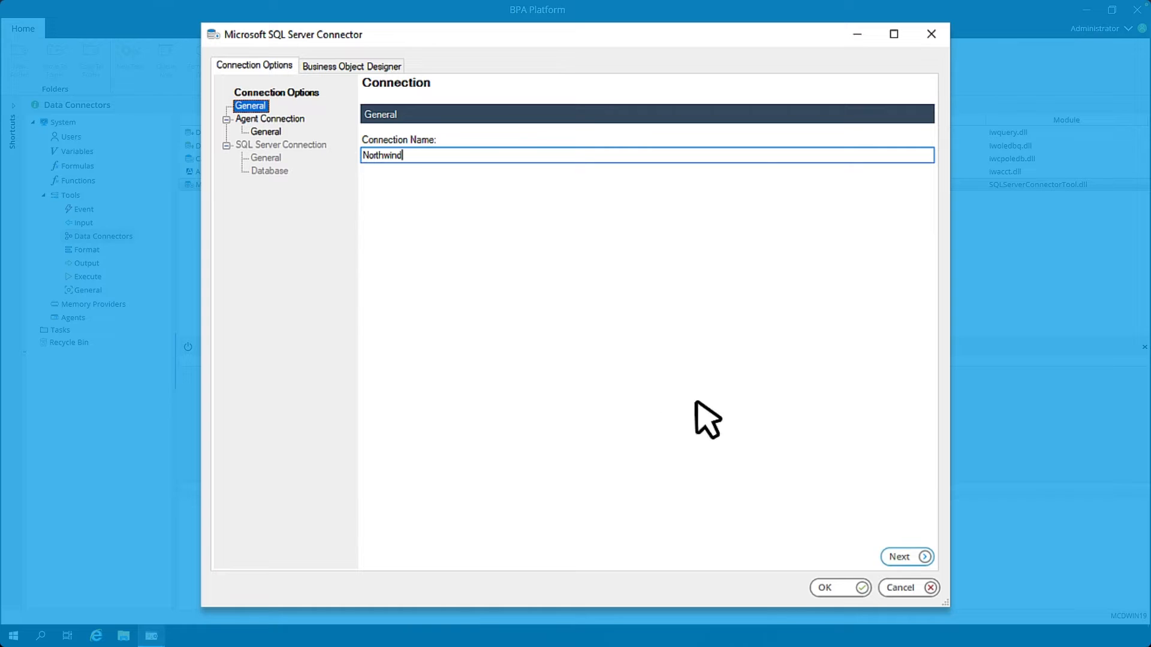
# Set the Northwind connection's integration agent to use localhost as the connector agent server
pyautogui.click(905, 557)
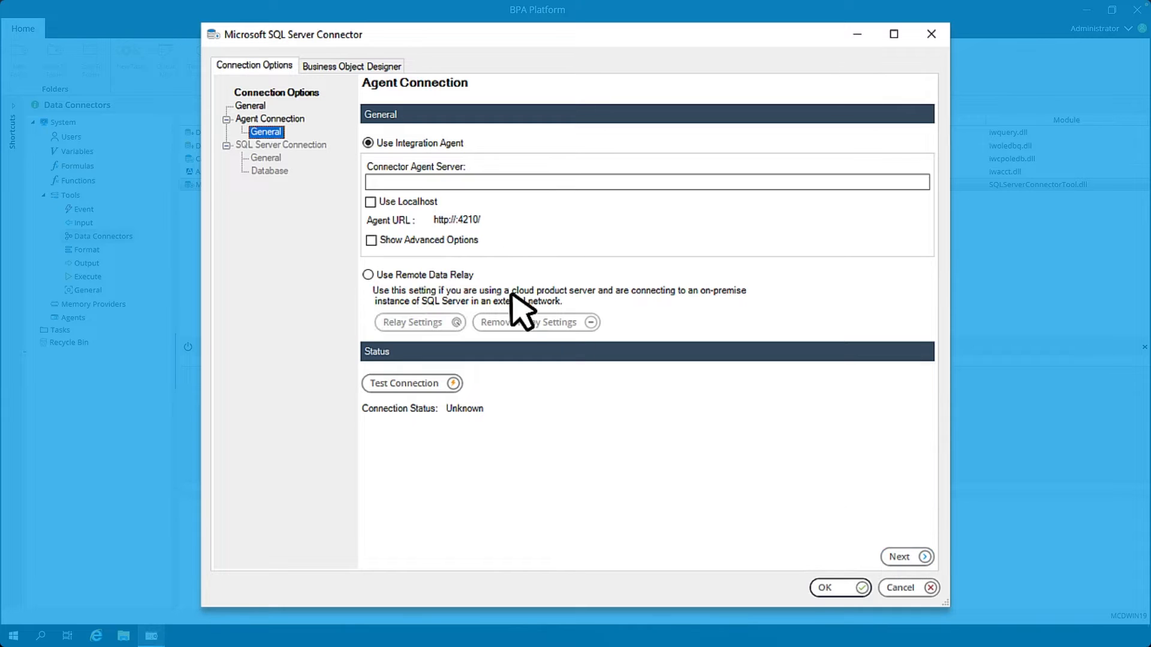
pyautogui.click(370, 202)
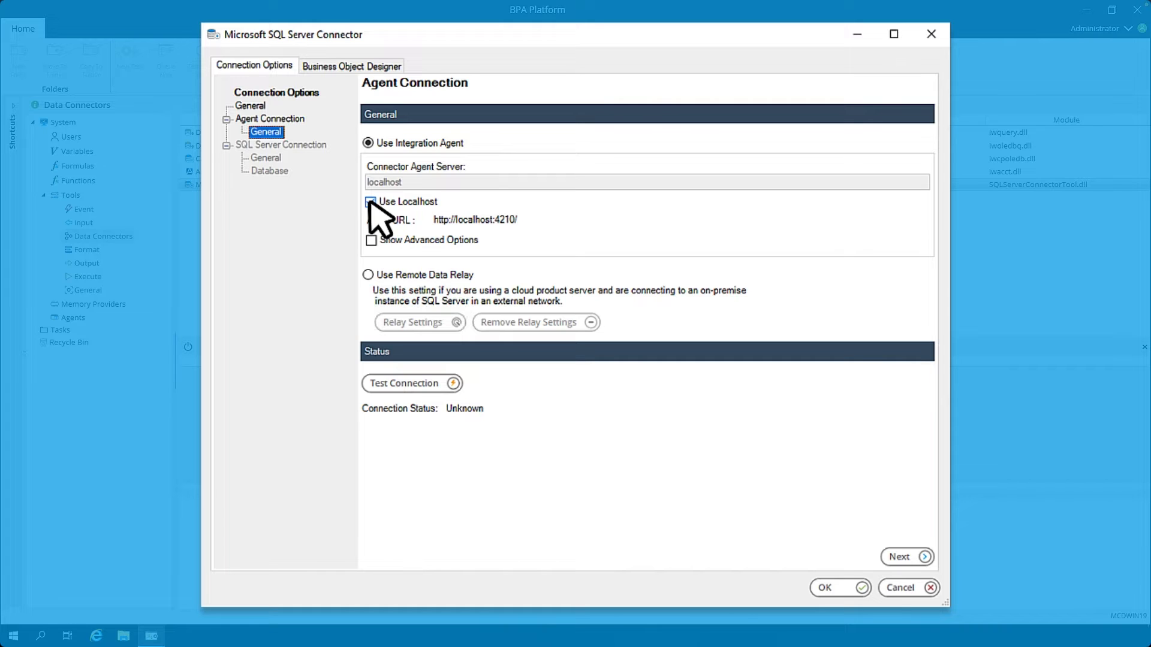
# Examine the advanced agent connection options for the custom port and HTTPS protocol, and hide them again
pyautogui.click(371, 240)
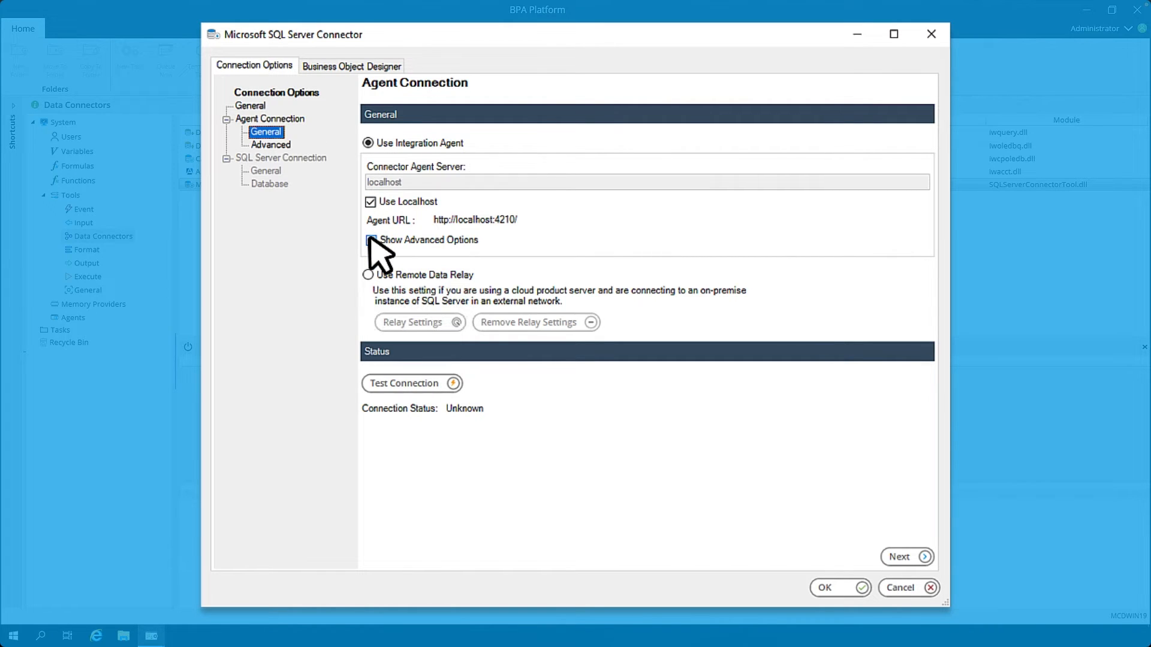
pyautogui.click(284, 145)
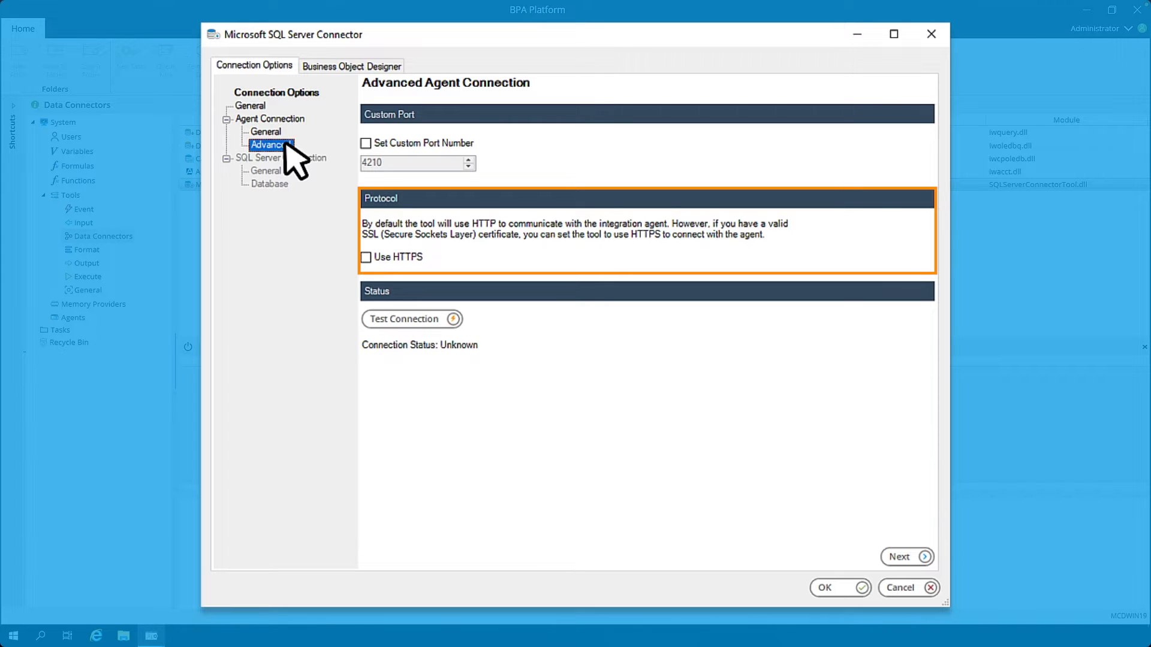
pyautogui.click(270, 132)
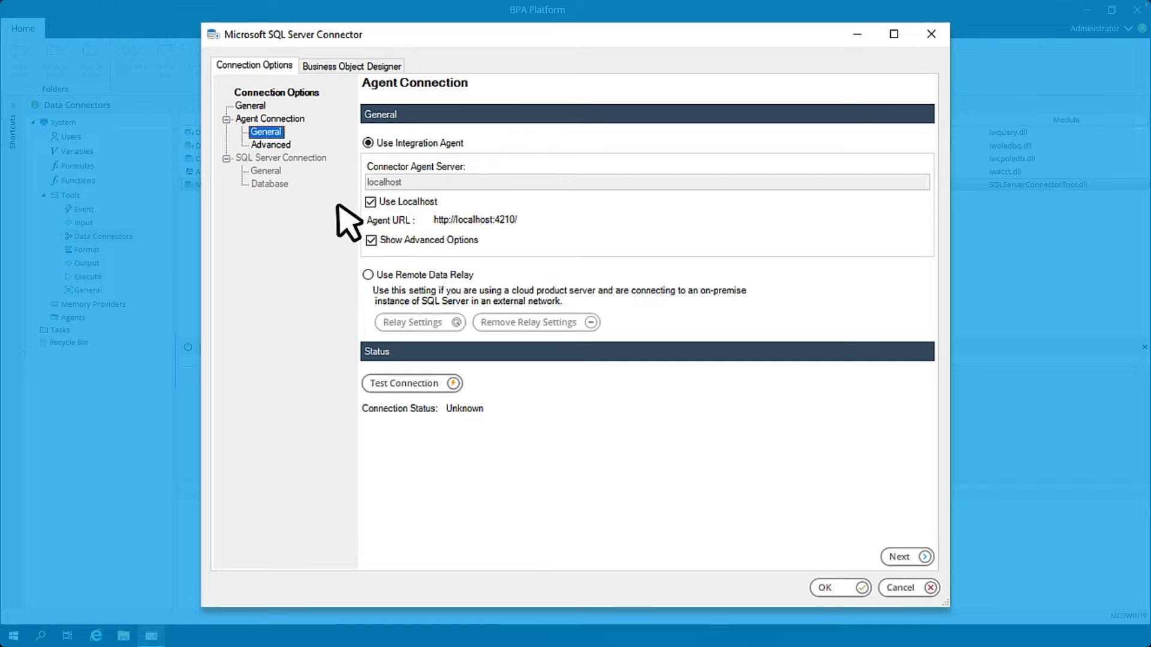
pyautogui.click(370, 240)
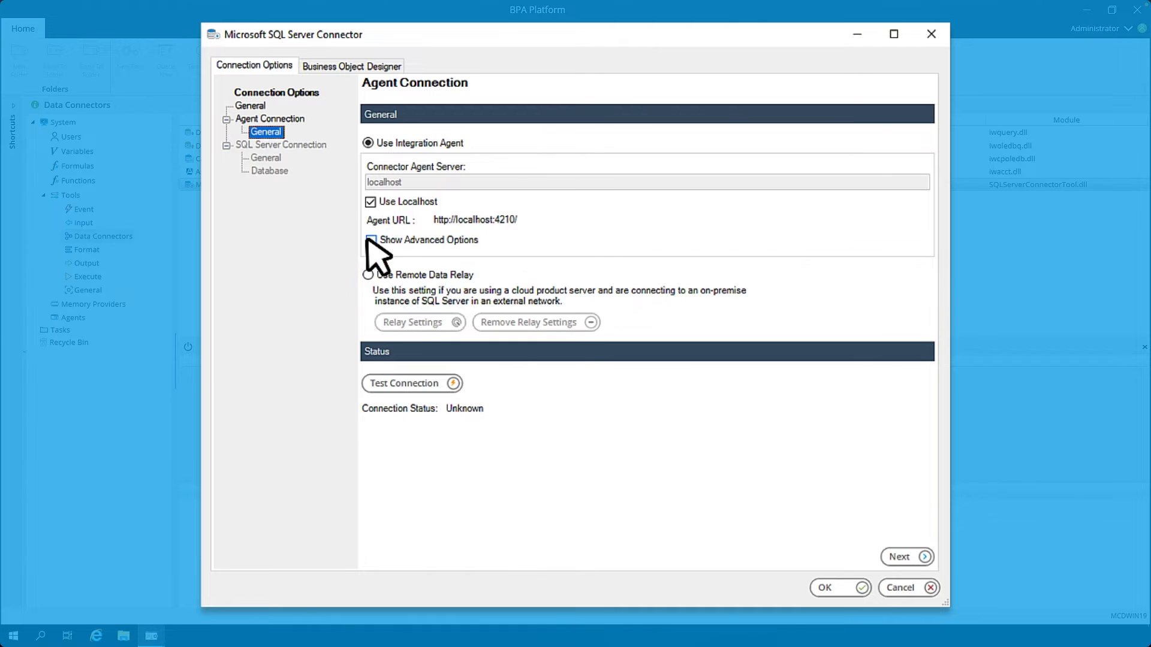
# Test the connection to the integration agent and continue to the SQL Server connection settings
pyautogui.click(415, 383)
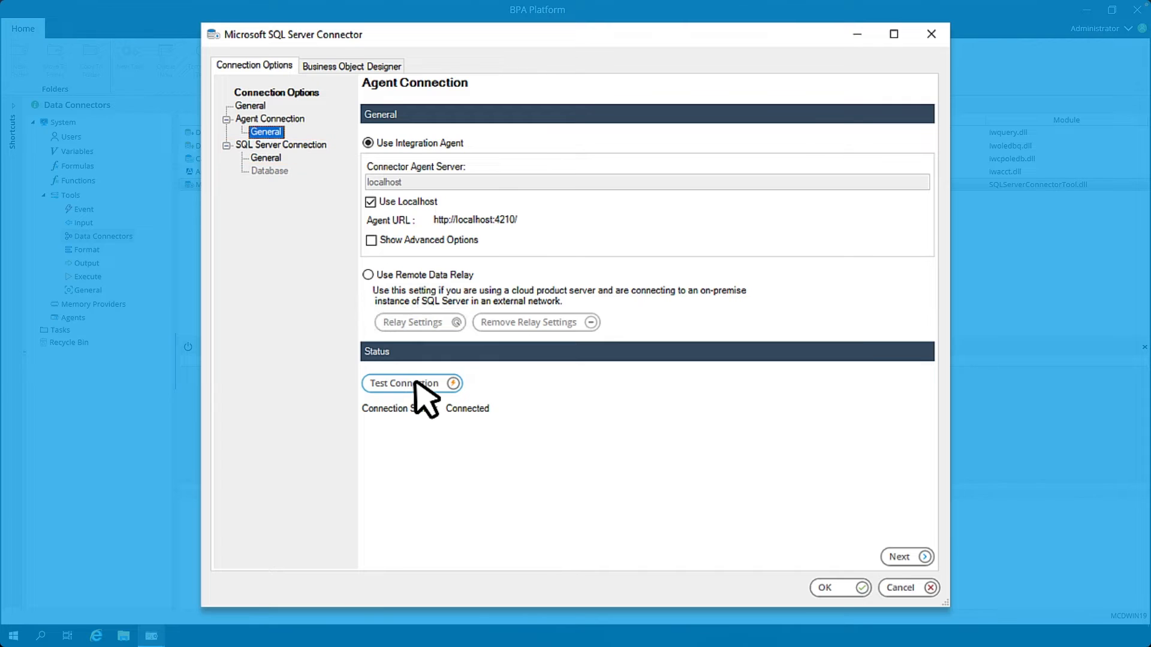
pyautogui.click(891, 556)
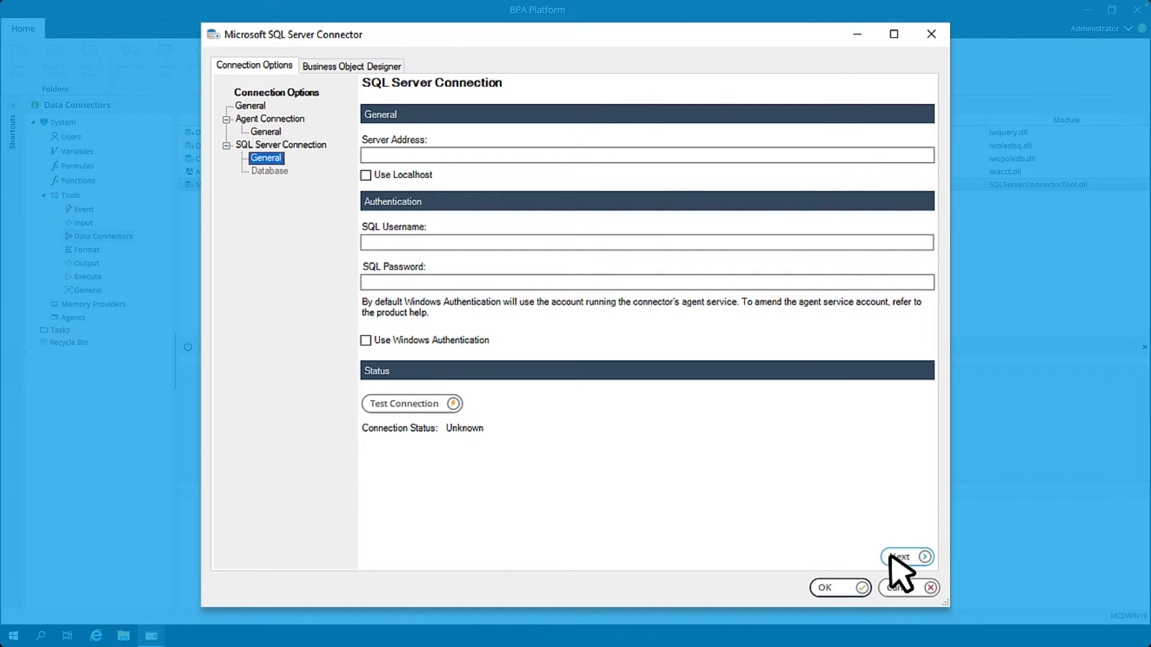
# Enter the SQL Server address, the SQL username sa and the SQL password, and test the connection
pyautogui.click(645, 157)
pyautogui.write('10.2.16')
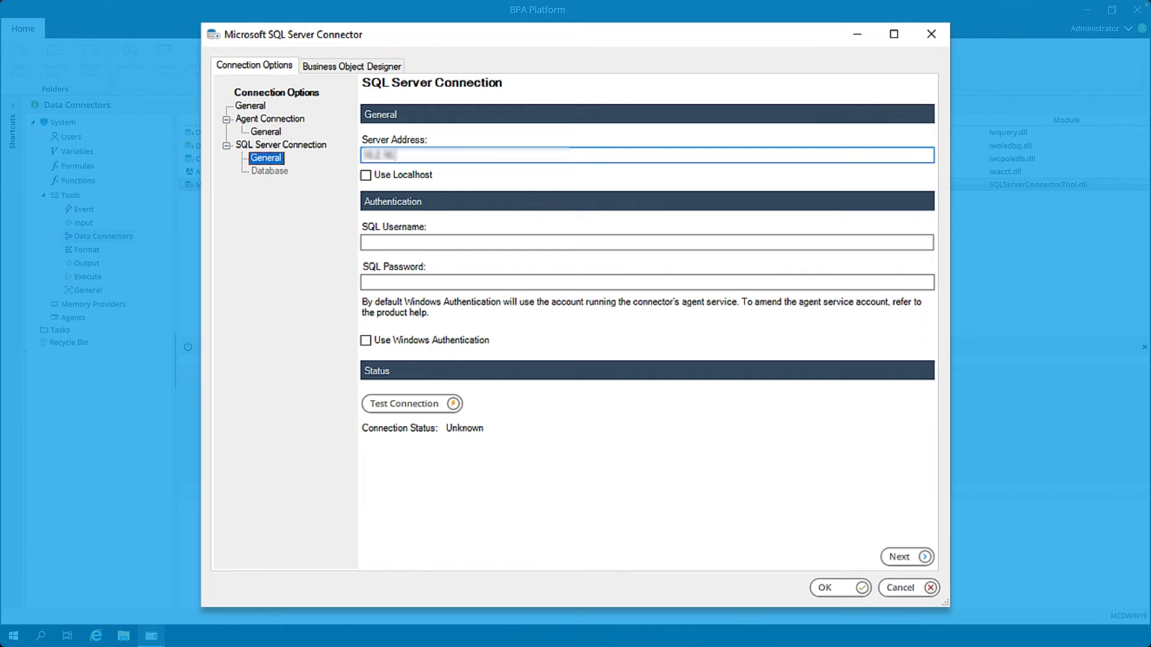
pyautogui.write('.12')
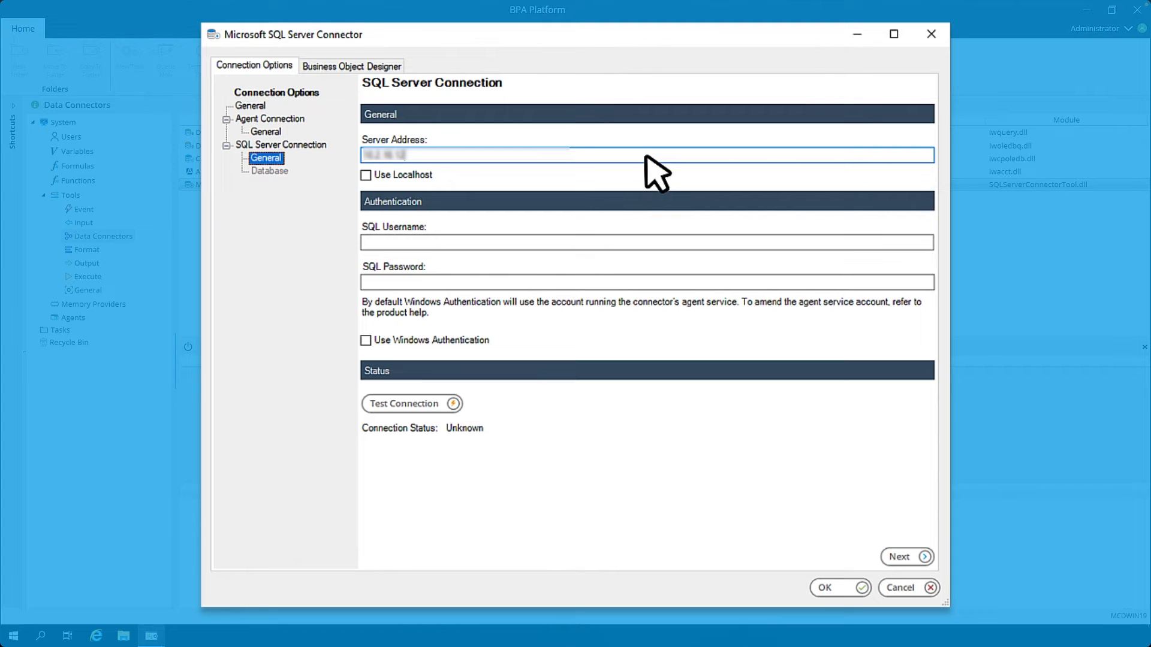
pyautogui.click(593, 241)
pyautogui.write('sa')
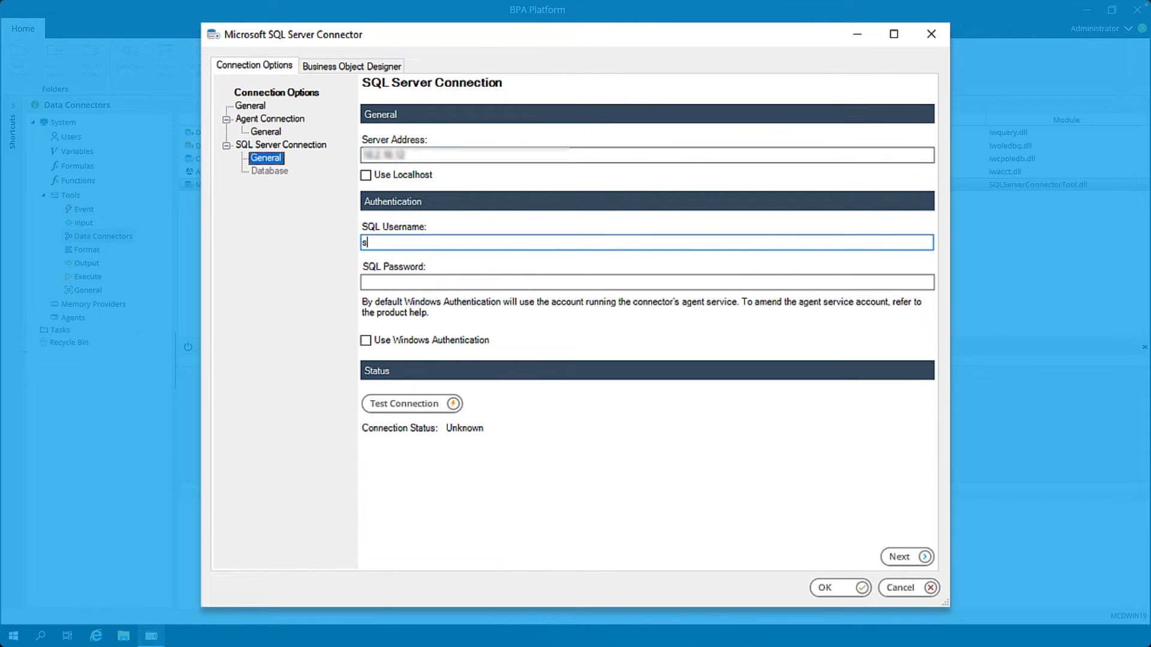
pyautogui.click(609, 281)
pyautogui.write('•••••••••••')
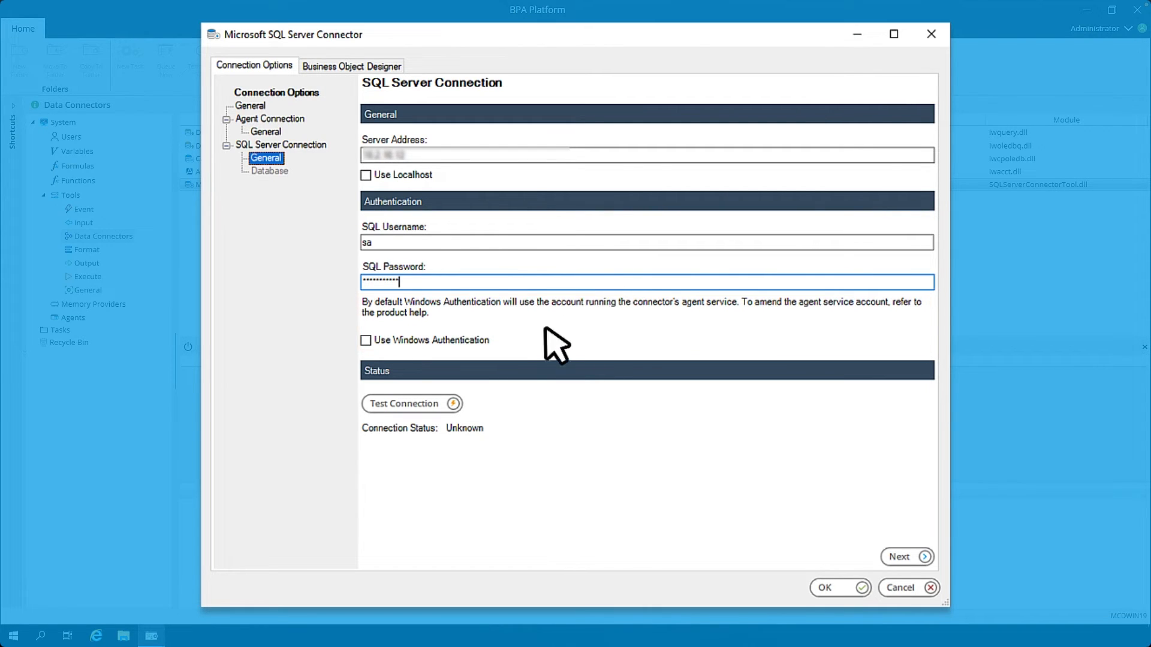
pyautogui.click(435, 403)
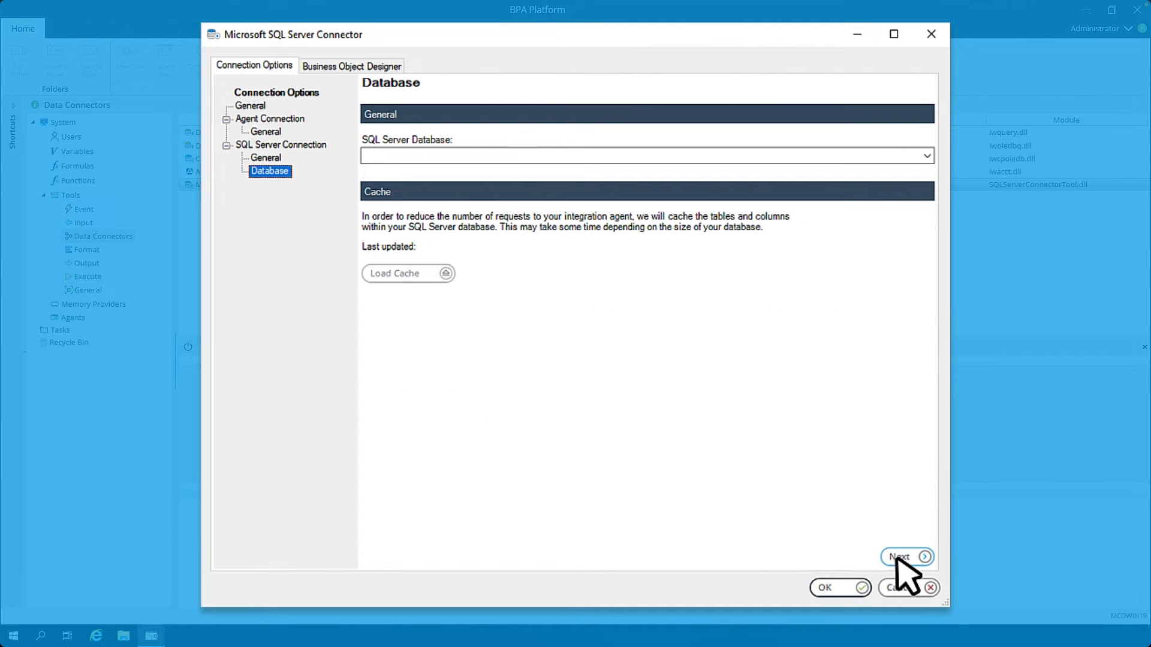
# Select NORTHWND as the SQL Server database and load the cache of its tables and columns
pyautogui.click(909, 156)
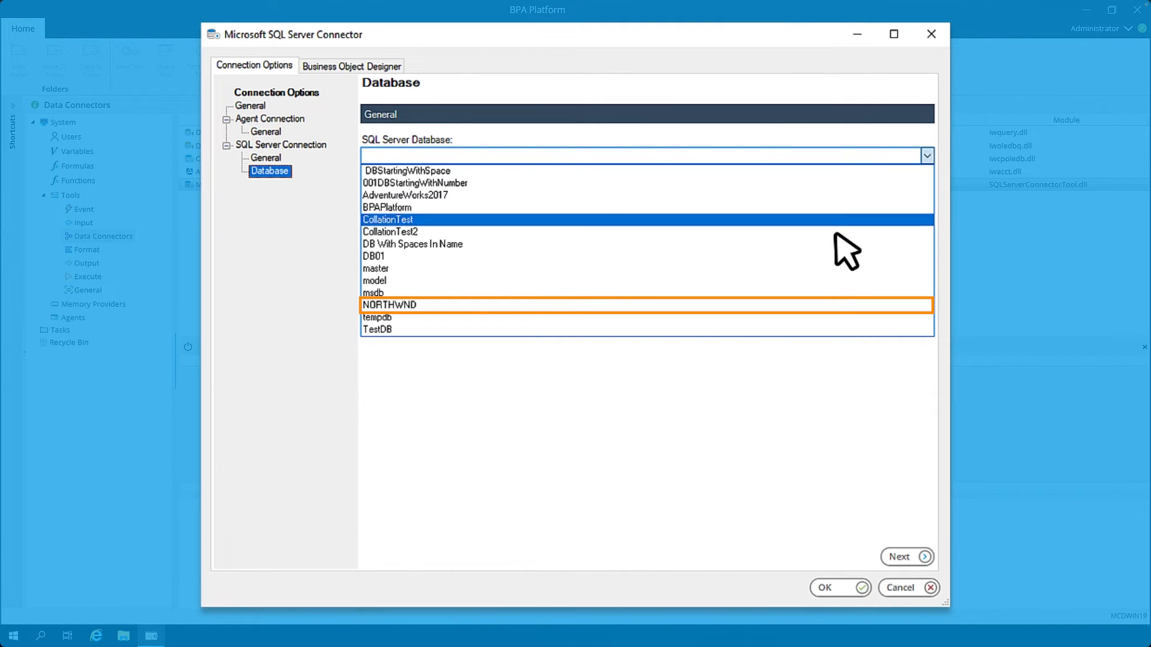
pyautogui.click(819, 307)
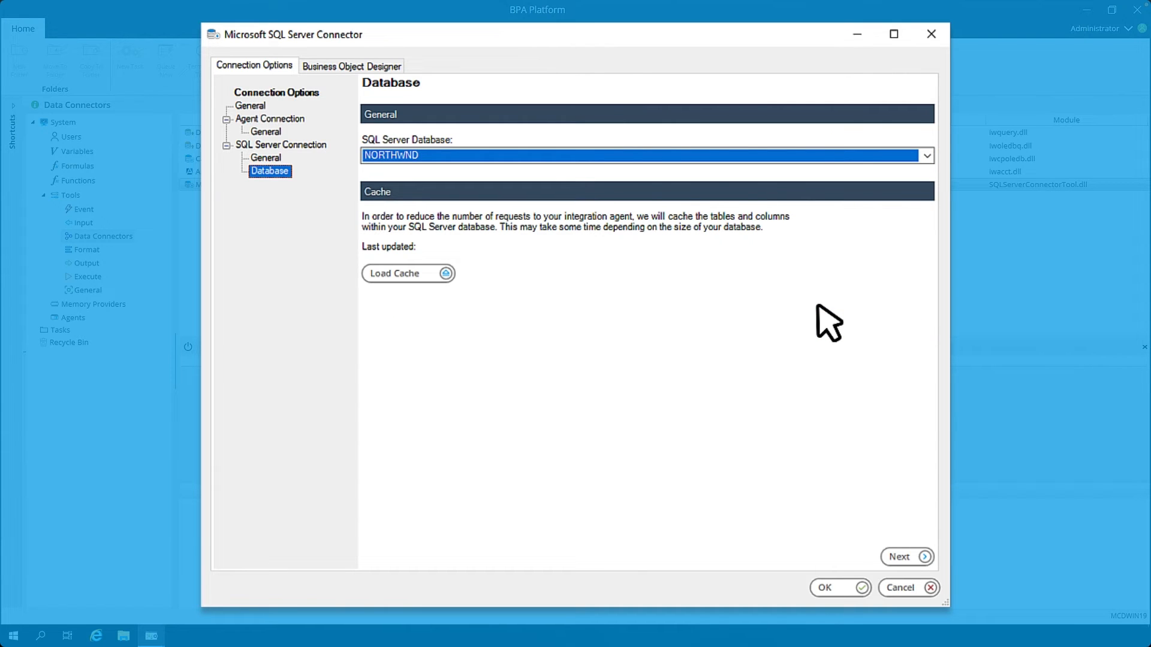
pyautogui.click(404, 274)
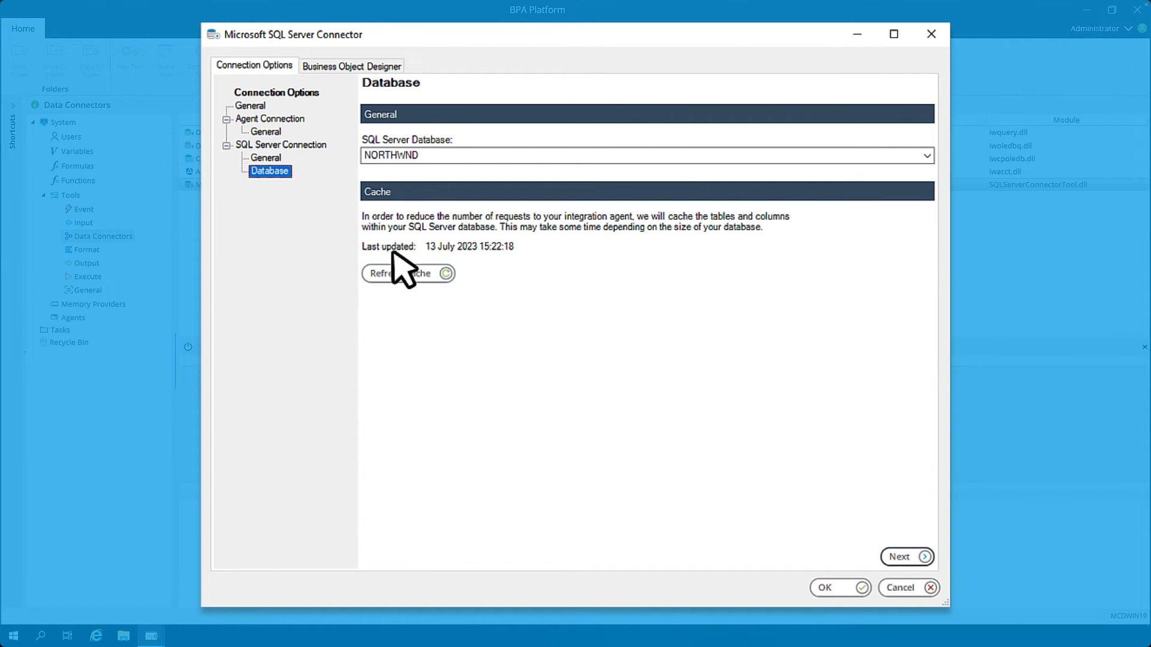
# Review the agent and SQL Server connection summaries, and save the connection without a business object, accepting the automatic schema update
pyautogui.click(297, 118)
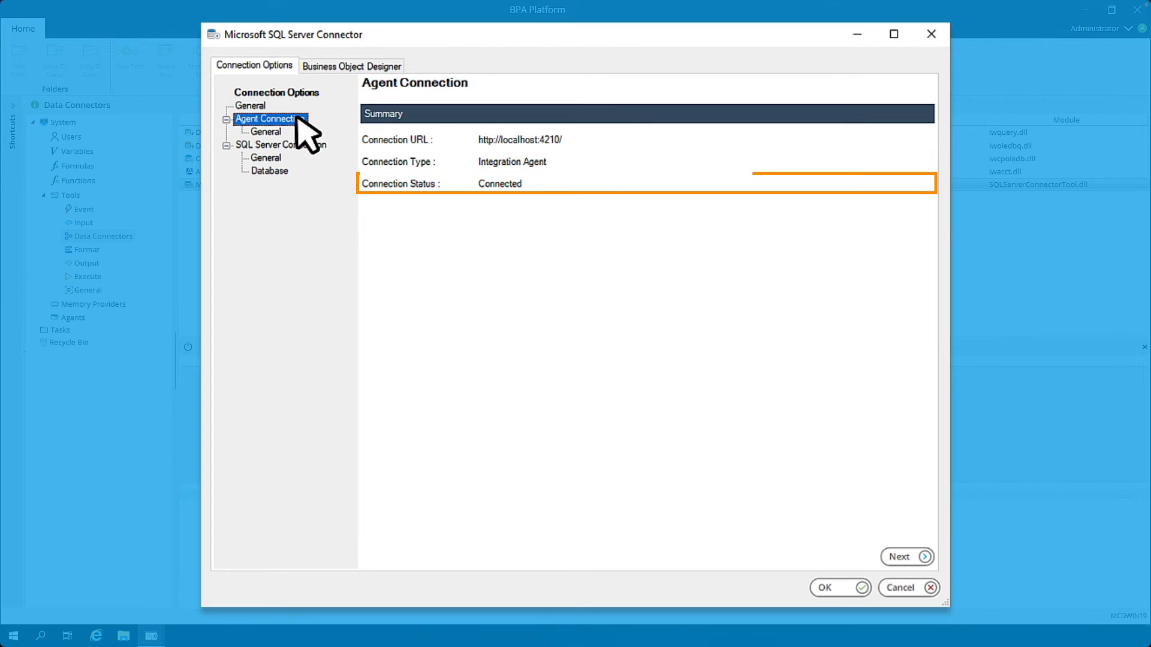
pyautogui.click(309, 146)
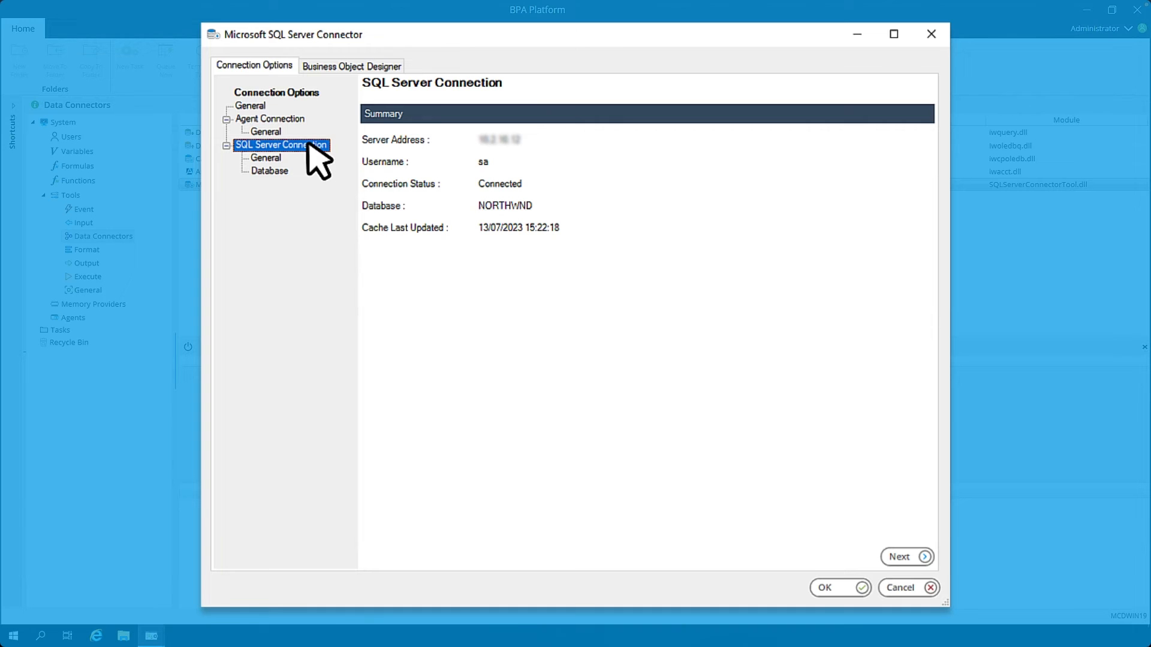
pyautogui.click(851, 592)
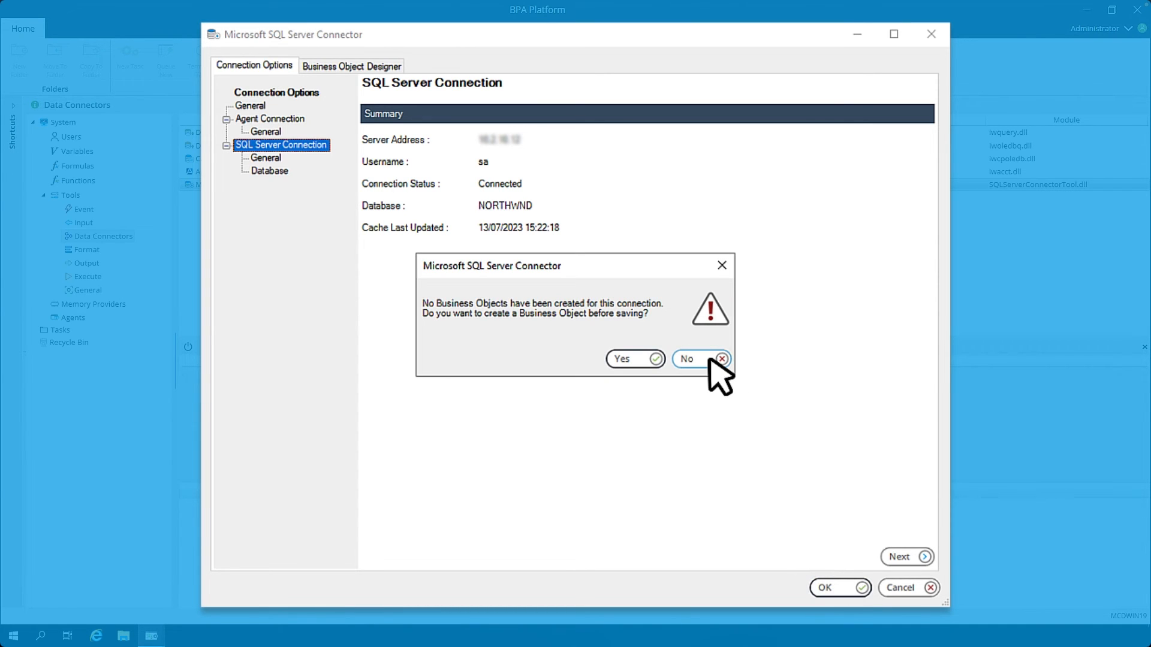
pyautogui.click(690, 359)
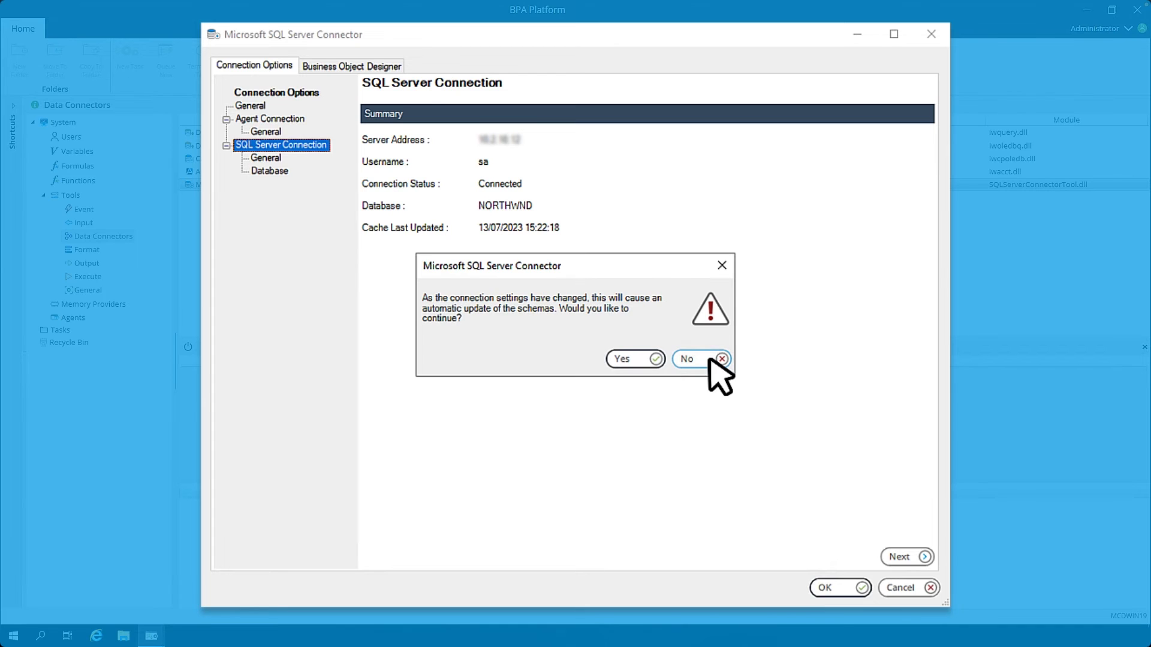
pyautogui.click(623, 359)
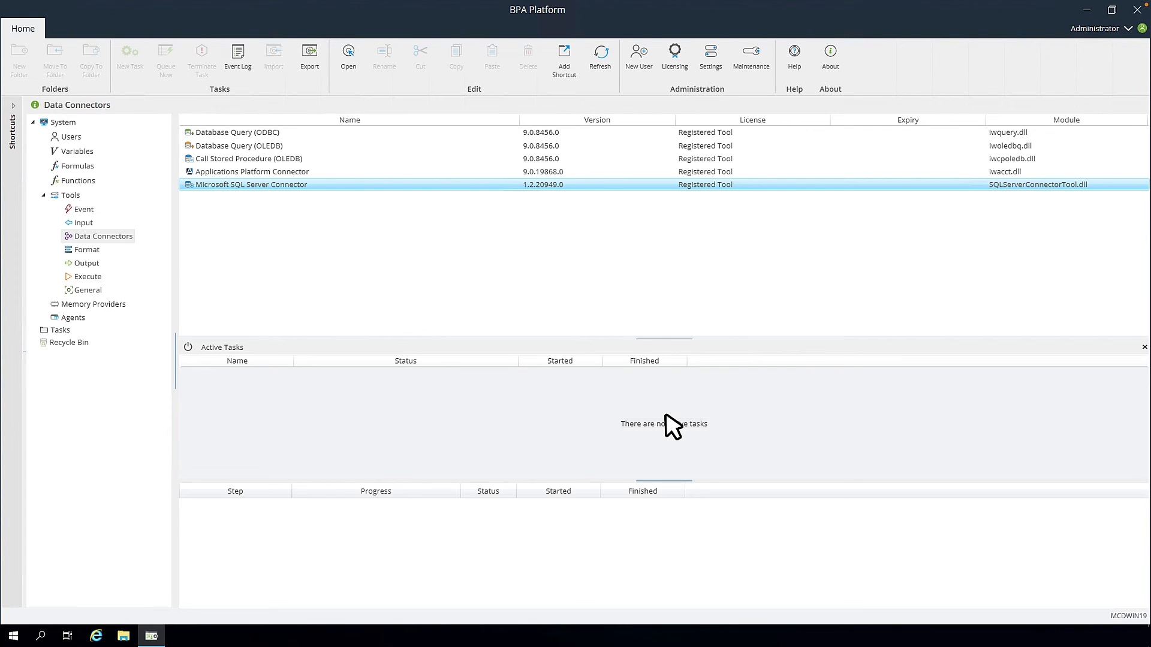
# Reopen the Northwind connection from the Microsoft SQL Server Connector configuration and display its general SQL Server connection settings
pyautogui.doubleClick(464, 184)
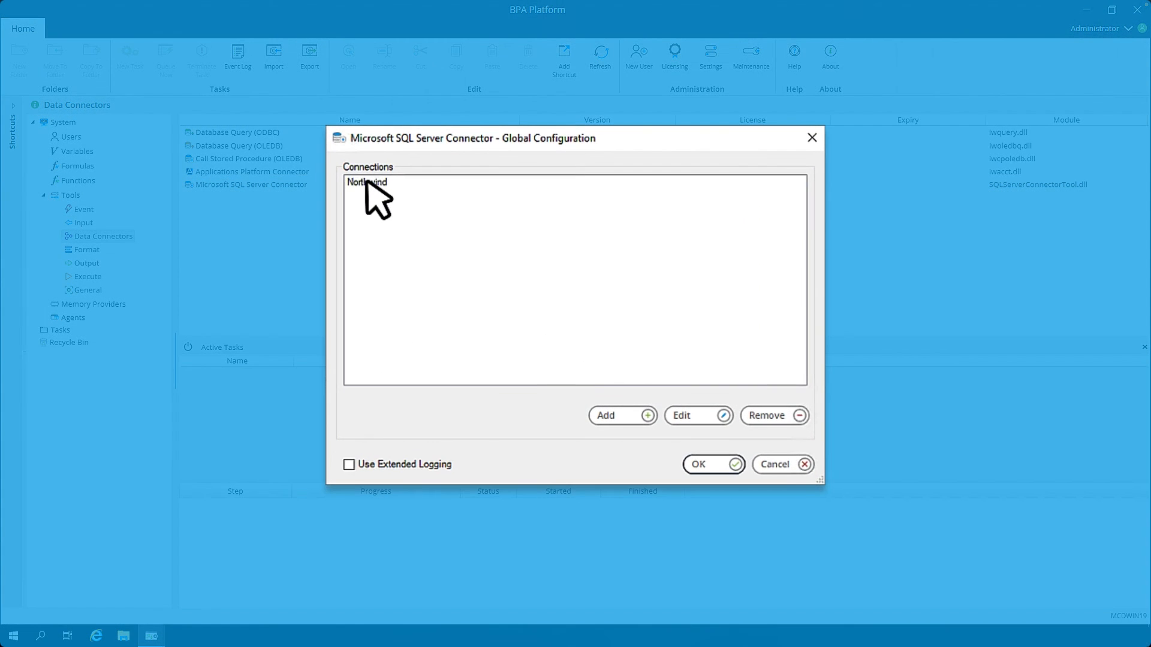
pyautogui.click(436, 229)
pyautogui.doubleClick(367, 183)
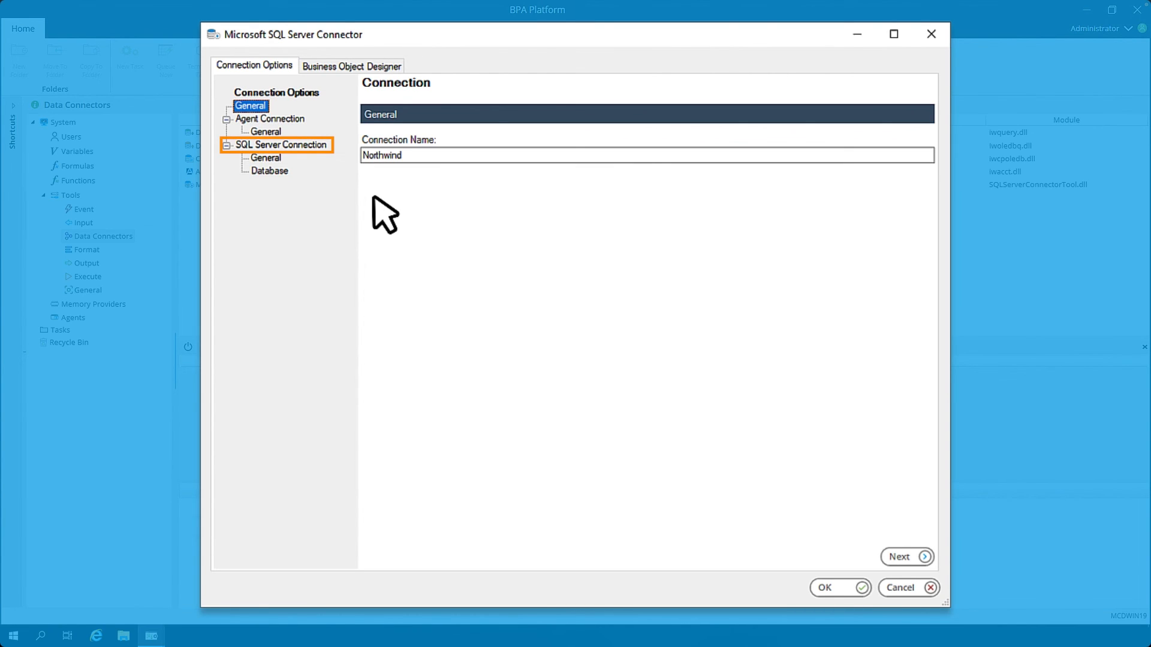
pyautogui.click(274, 159)
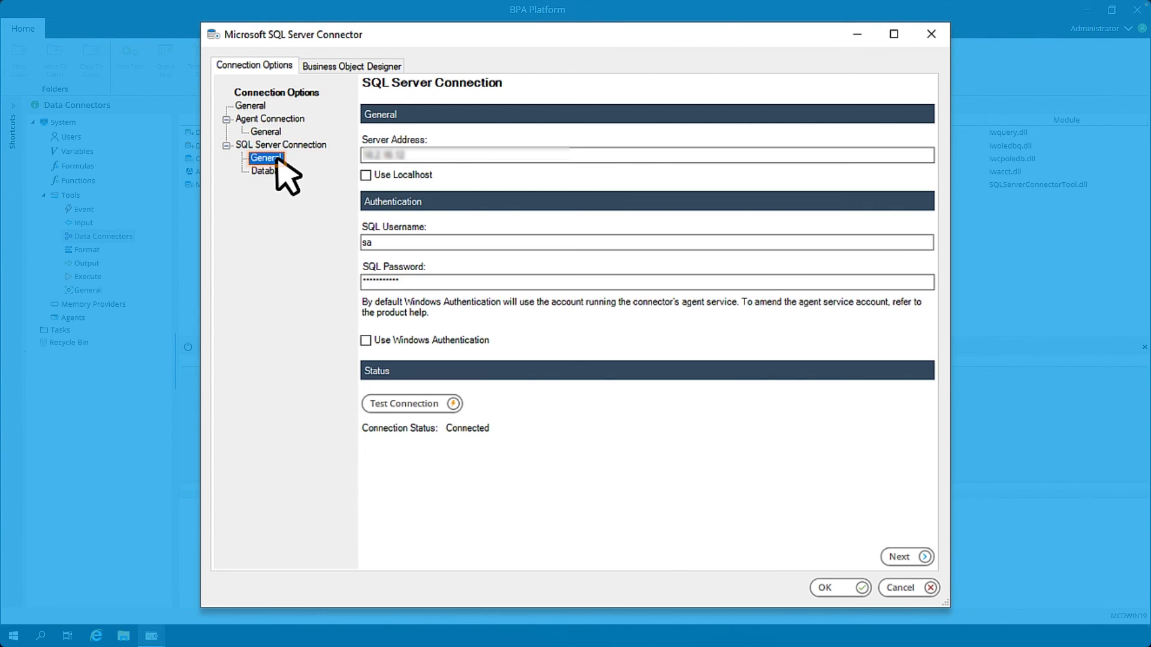
# Clear the SQL Server address, username and password, and save the Northwind connection without completing its configuration
pyautogui.moveTo(428, 152); pyautogui.dragTo(342, 150)
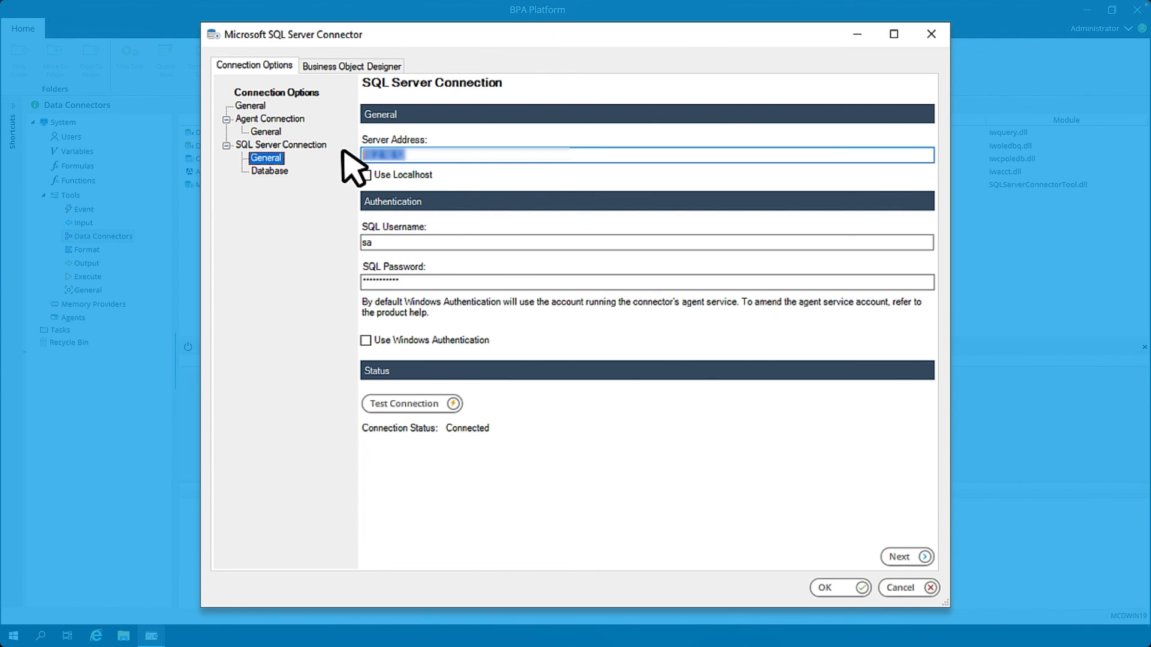
pyautogui.press('BackSpace')
pyautogui.moveTo(414, 243); pyautogui.dragTo(331, 239)
pyautogui.press('BackSpace')
pyautogui.moveTo(437, 290); pyautogui.dragTo(347, 288)
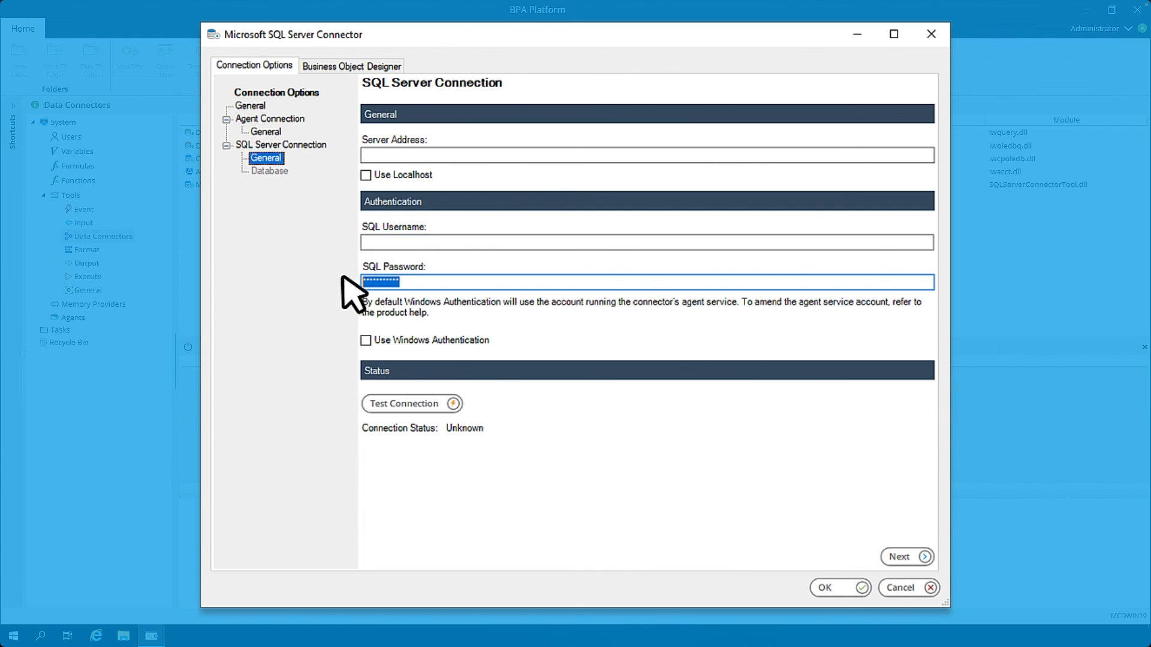
pyautogui.press('BackSpace')
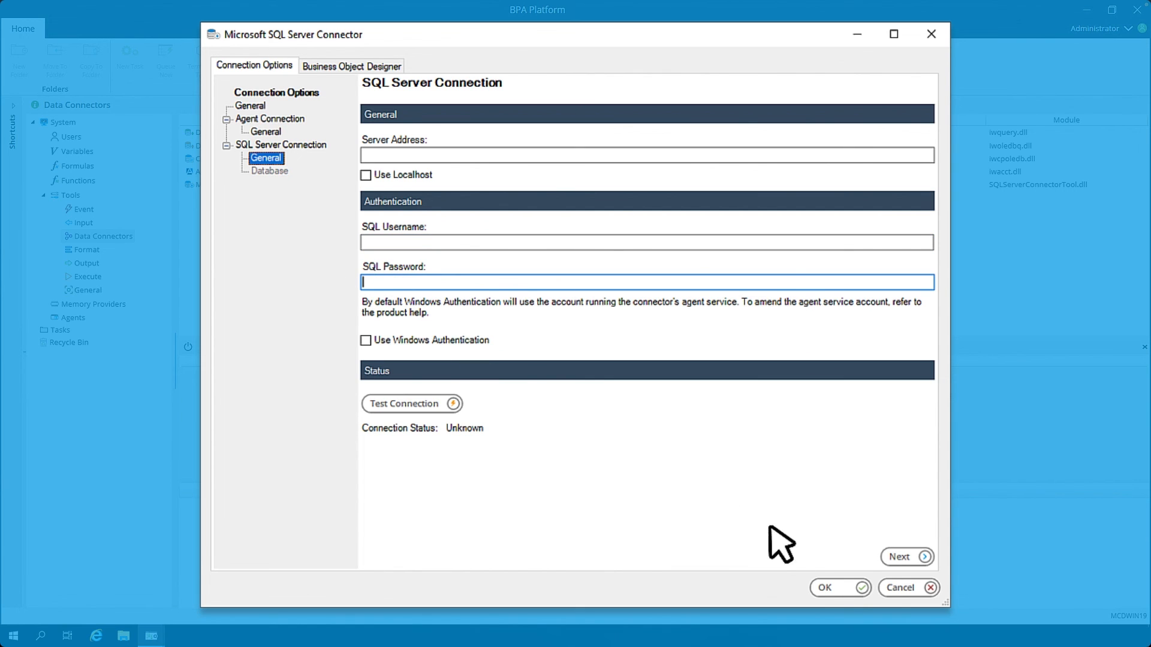
pyautogui.click(839, 587)
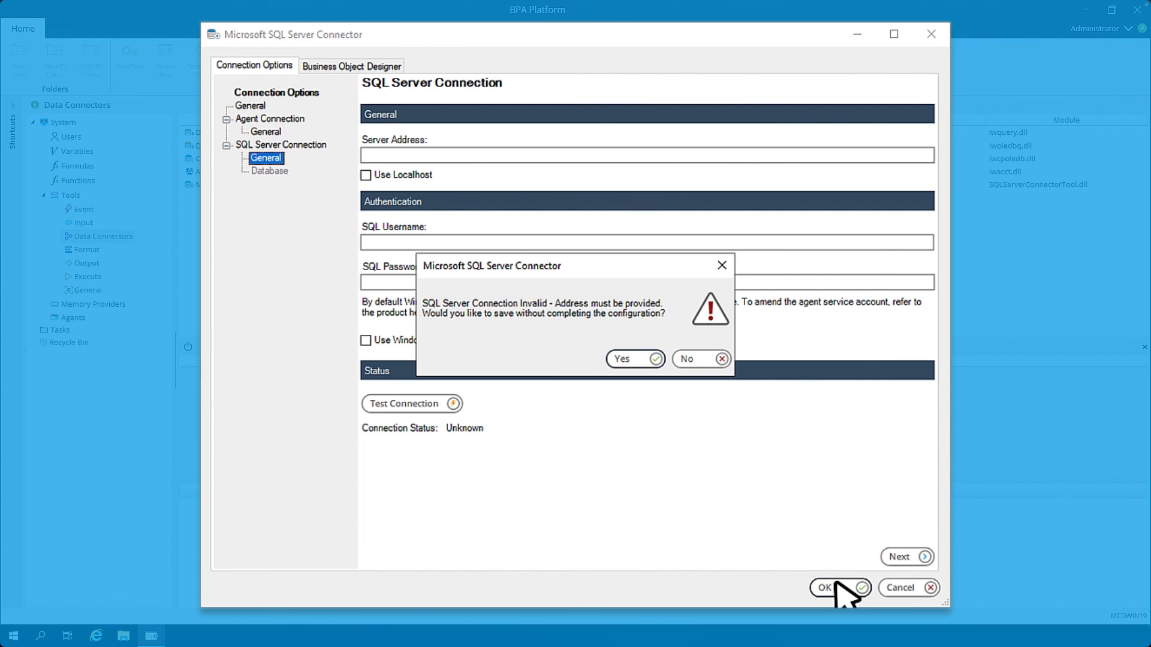
pyautogui.click(639, 360)
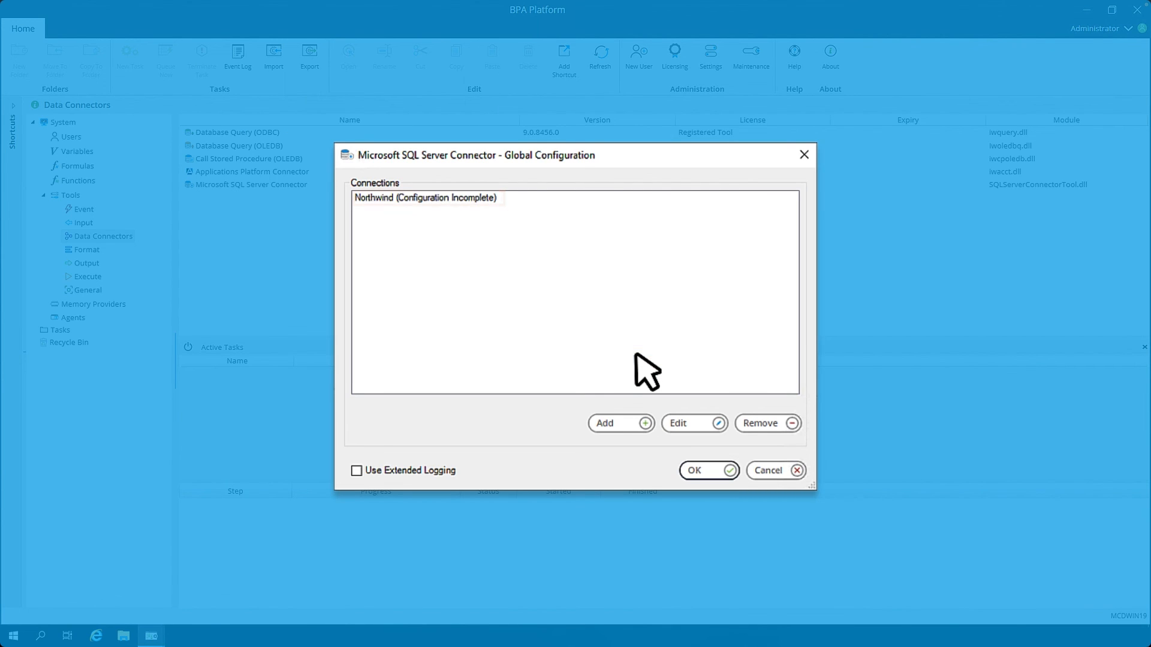